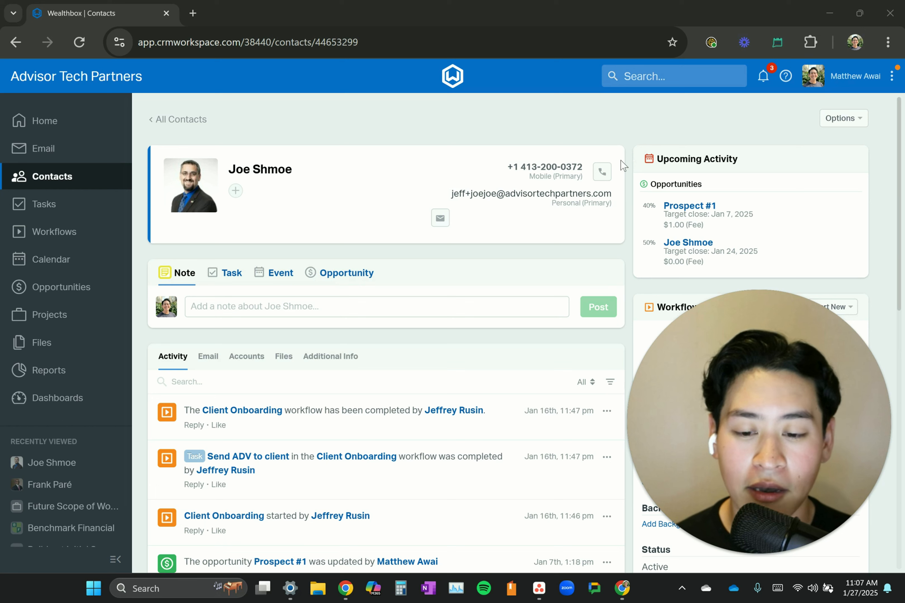
Add the existing 2024 Tax Return tag to the open contact's record
left_click(367, 205)
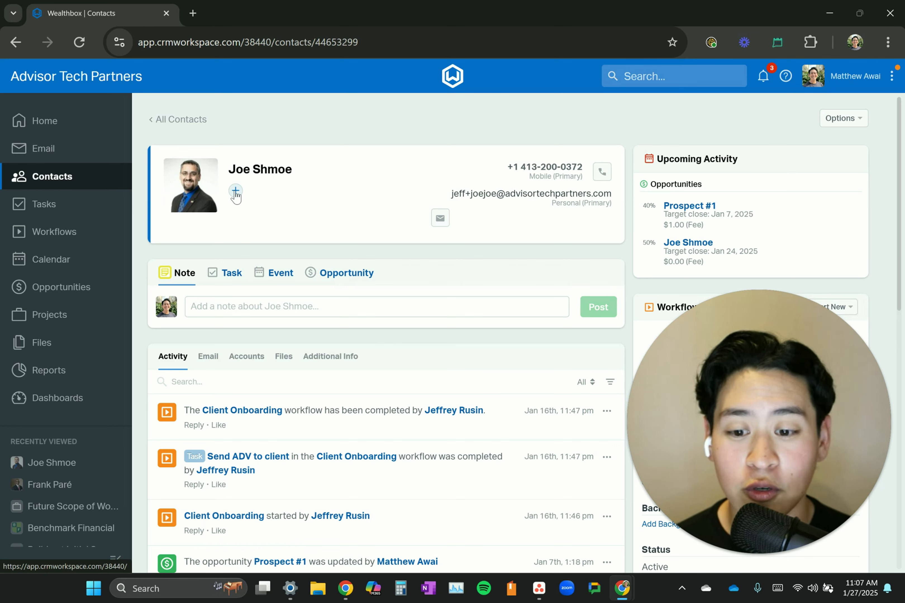
left_click(235, 191)
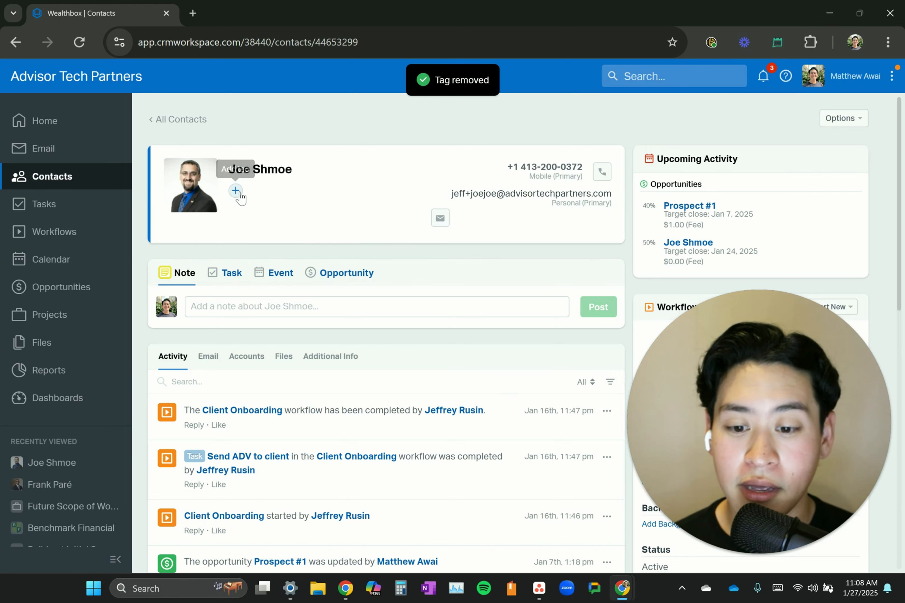
left_click(237, 191)
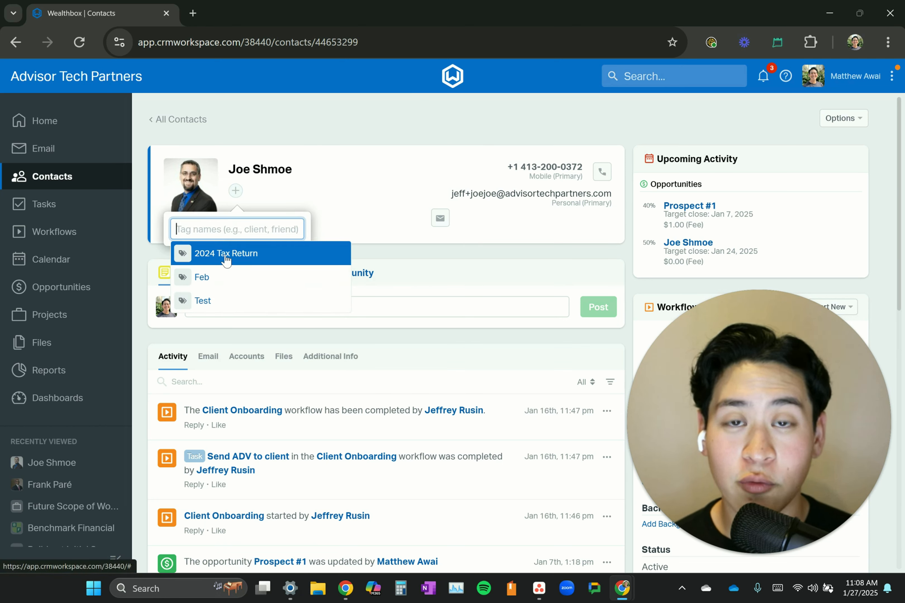
left_click(253, 255)
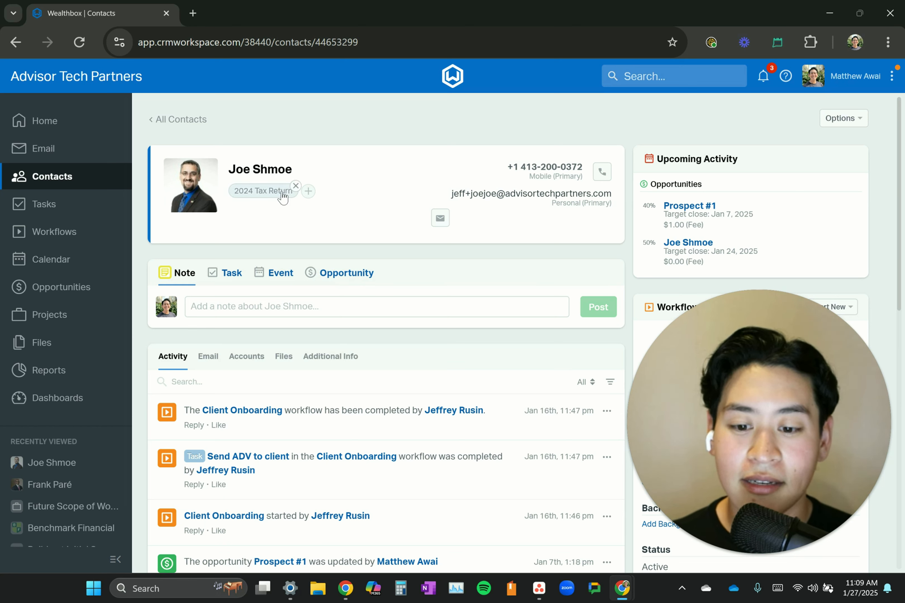
Search for the other client by first name, open the first matching contact and tag it with 2024 Tax Return
left_click(646, 76)
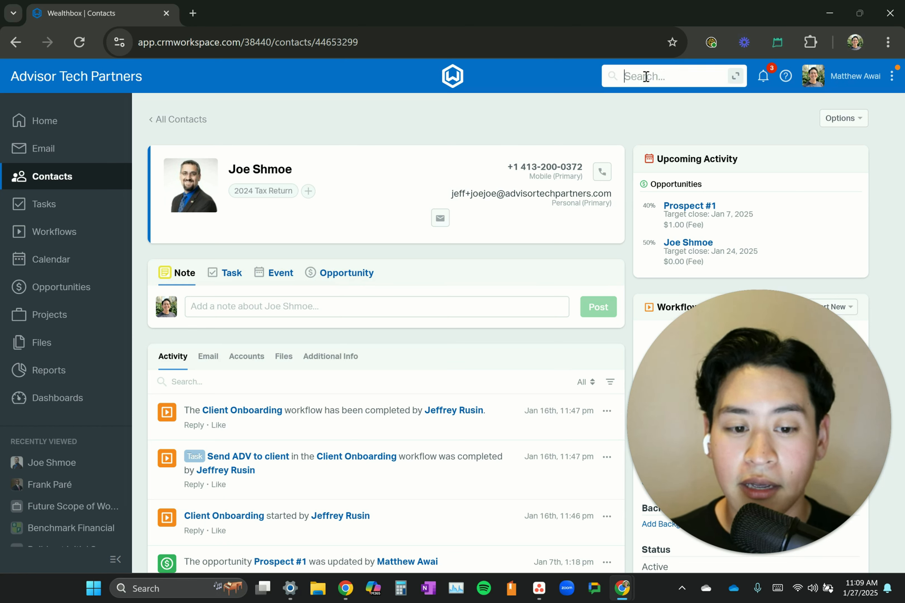
type("jane")
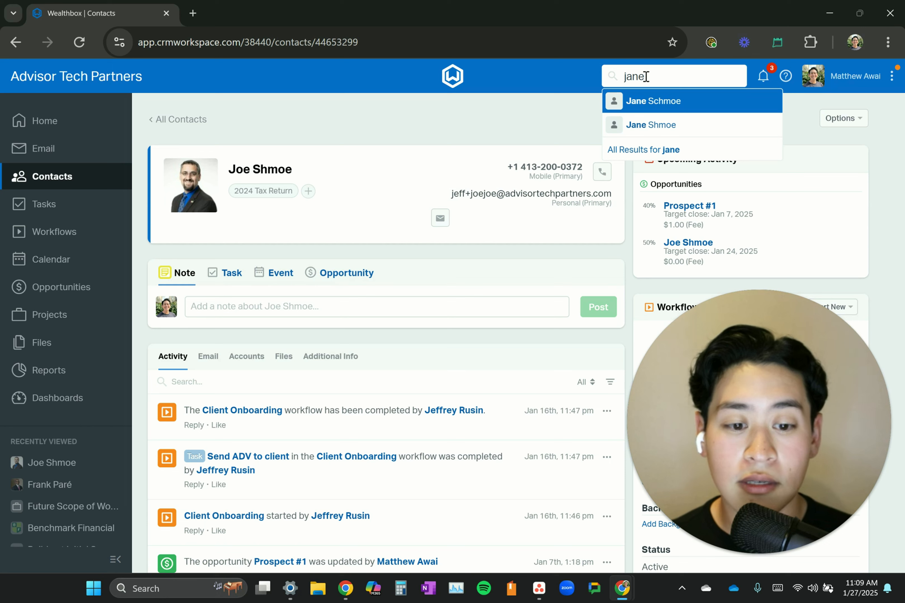
left_click(653, 105)
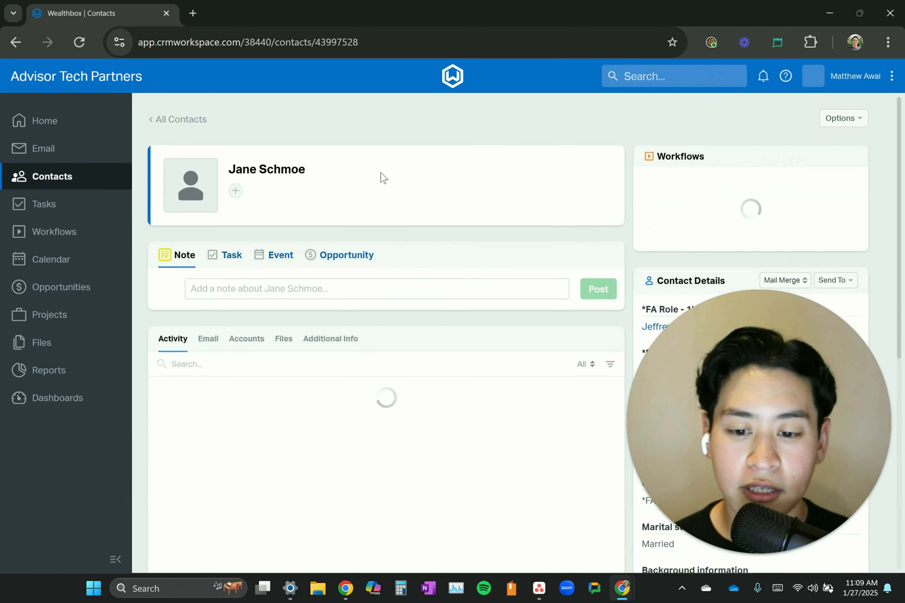
left_click(237, 192)
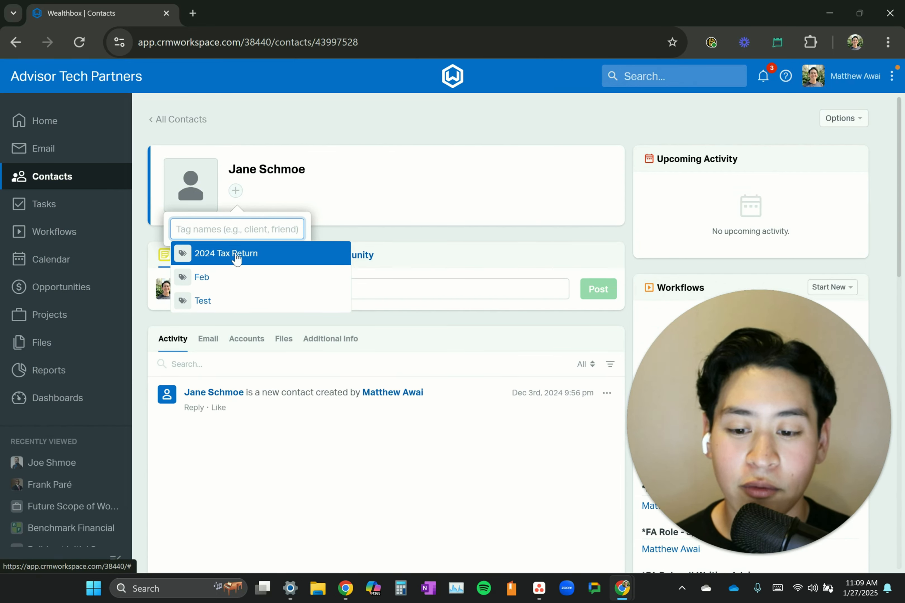
left_click(232, 258)
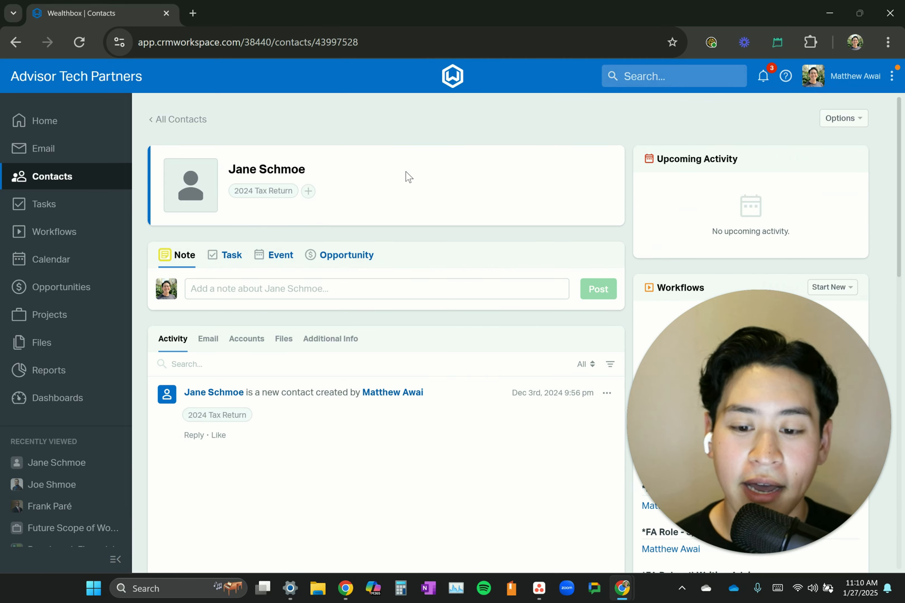
triple_click(266, 169)
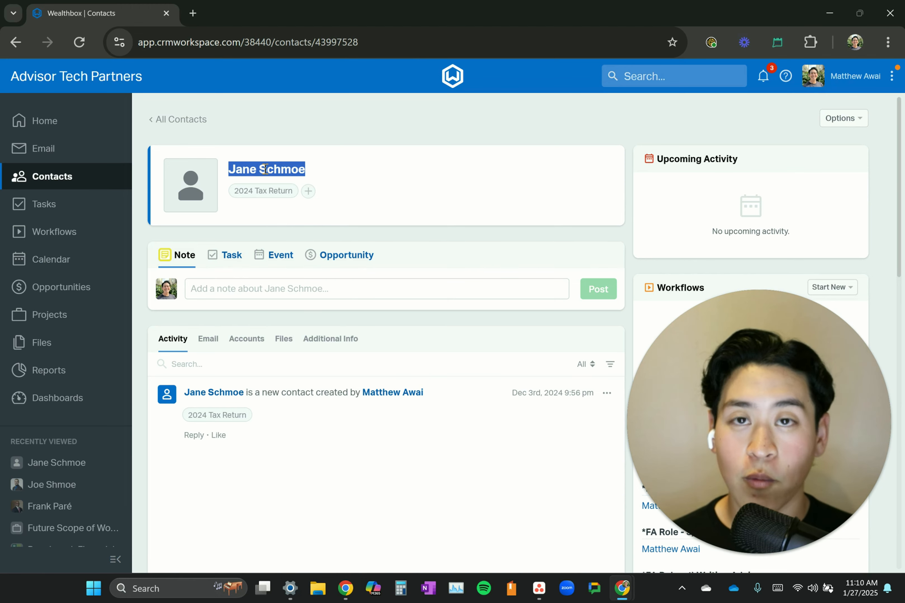
Return to the full contact list, filter it by the 2024 Tax Return tag and open the second contact in the filtered list
left_click(181, 120)
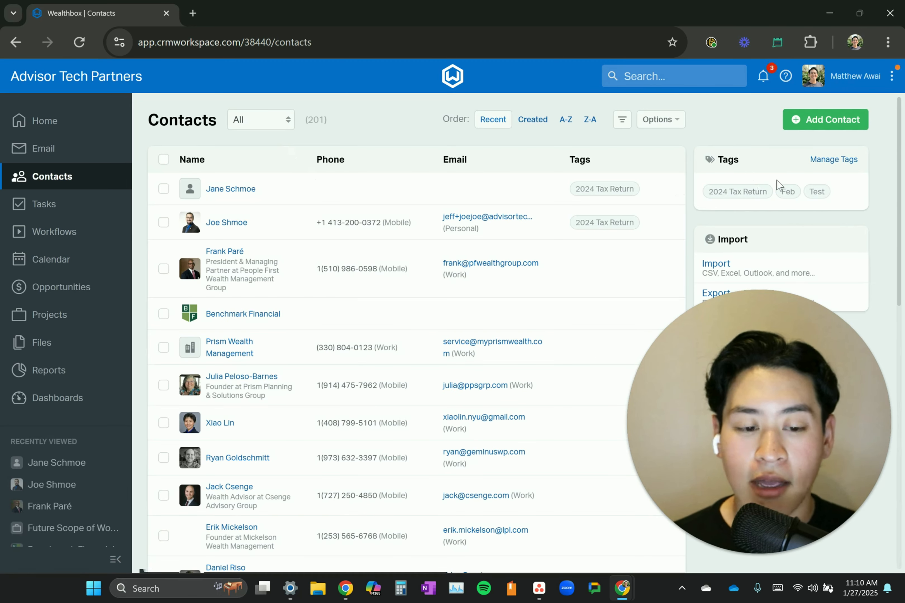
double_click(727, 160)
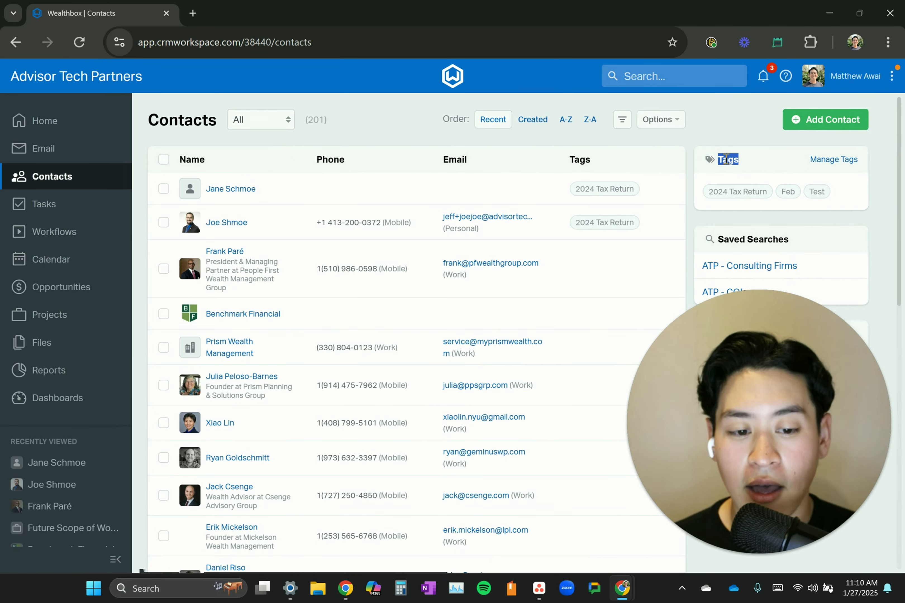
double_click(725, 162)
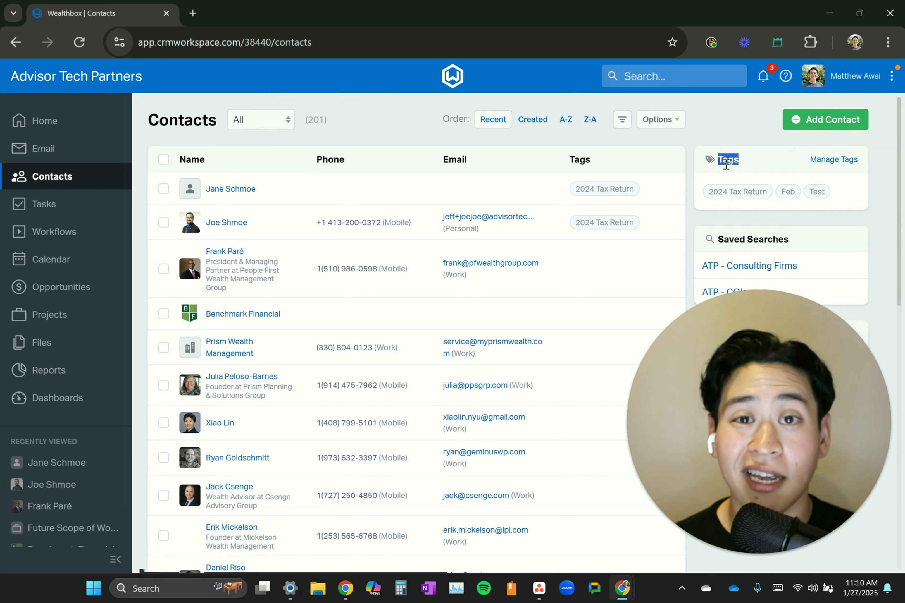
left_click(734, 199)
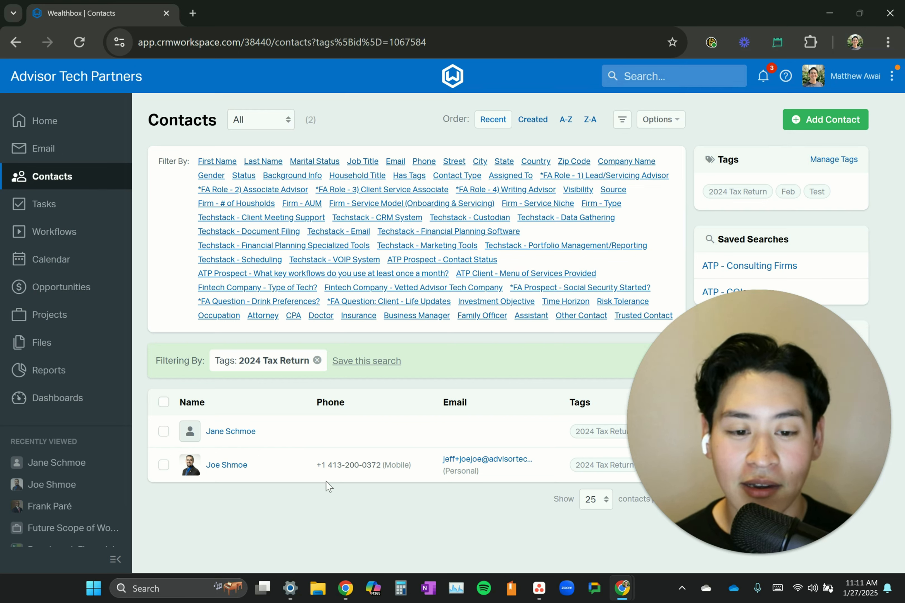
left_click(233, 466)
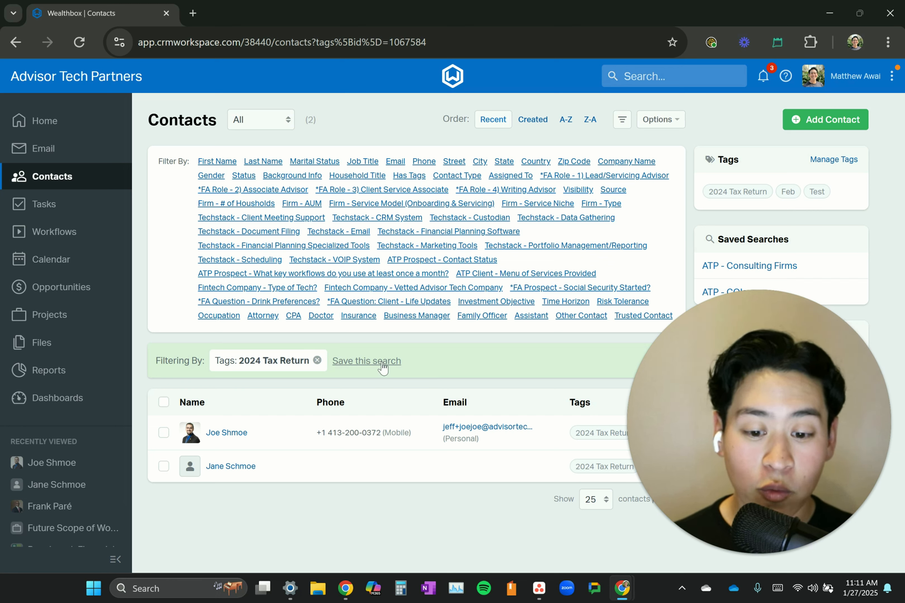
Save the tag-filtered contact search under the name 2024 Tax Returns Received
left_click(366, 361)
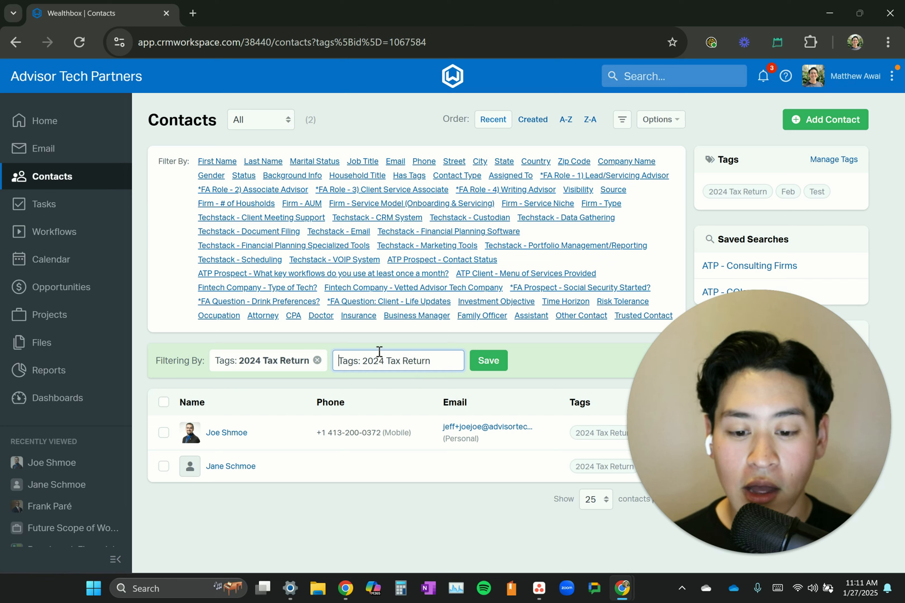
left_click(392, 360)
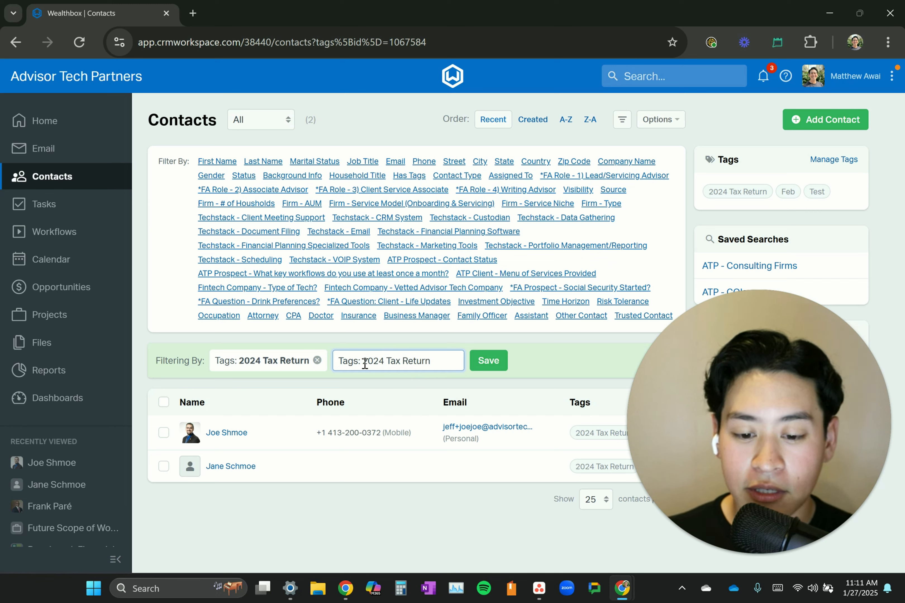
left_click_drag(362, 361, 334, 362)
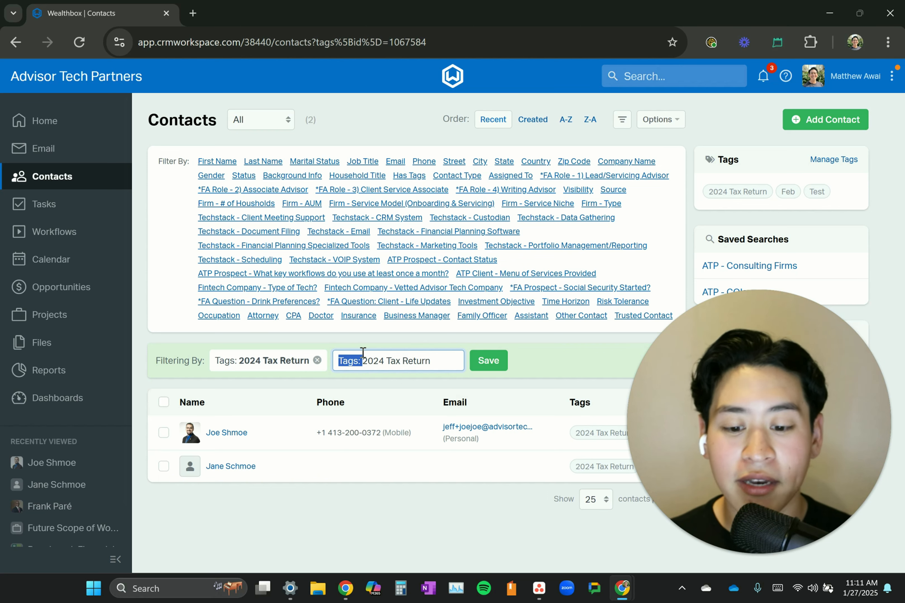
key("BackSpace")
left_click(426, 365)
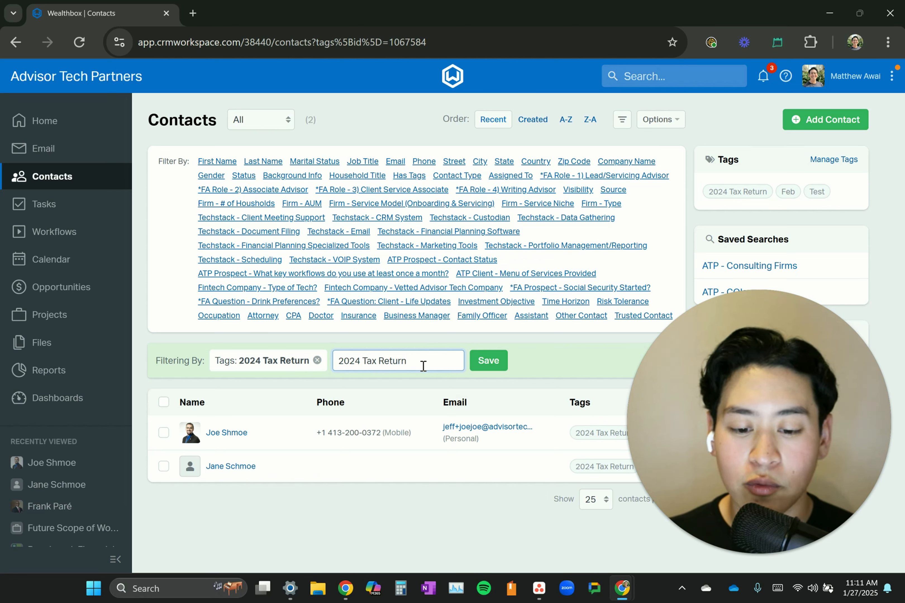
type("s Received")
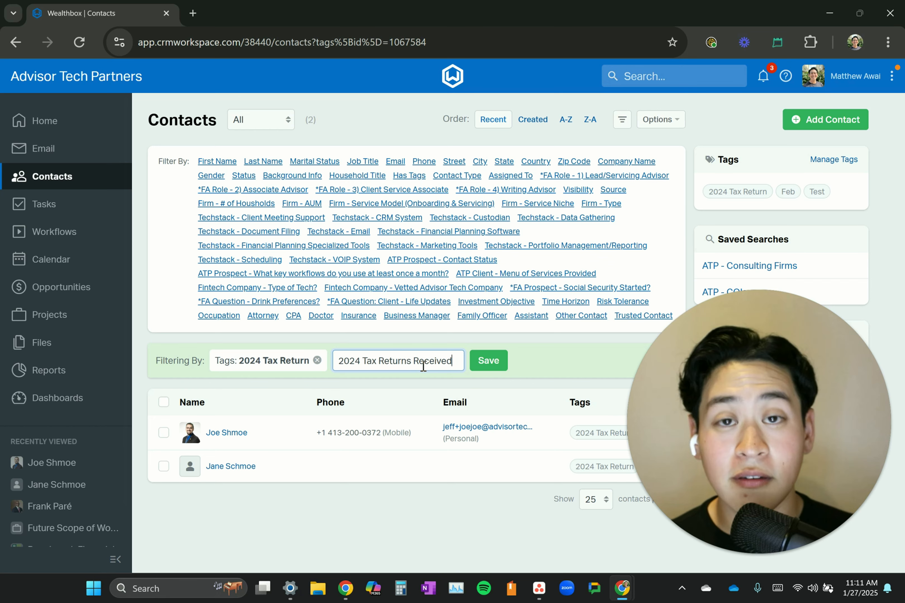
left_click(497, 360)
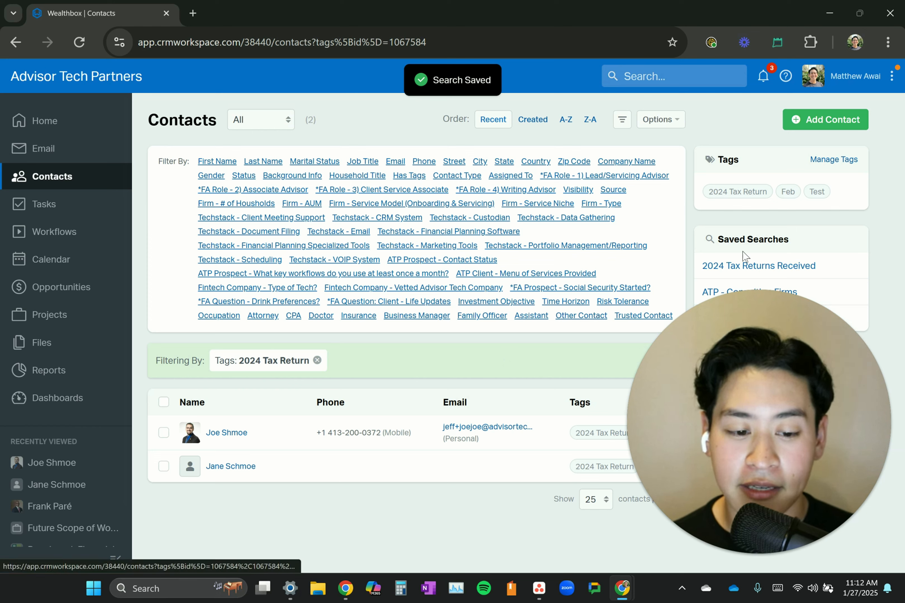
triple_click(727, 239)
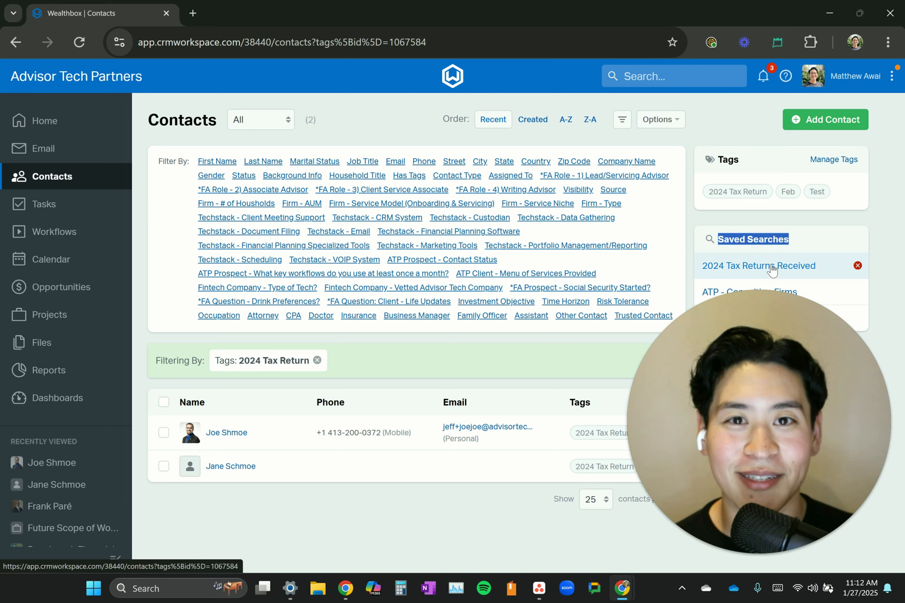
left_click(753, 234)
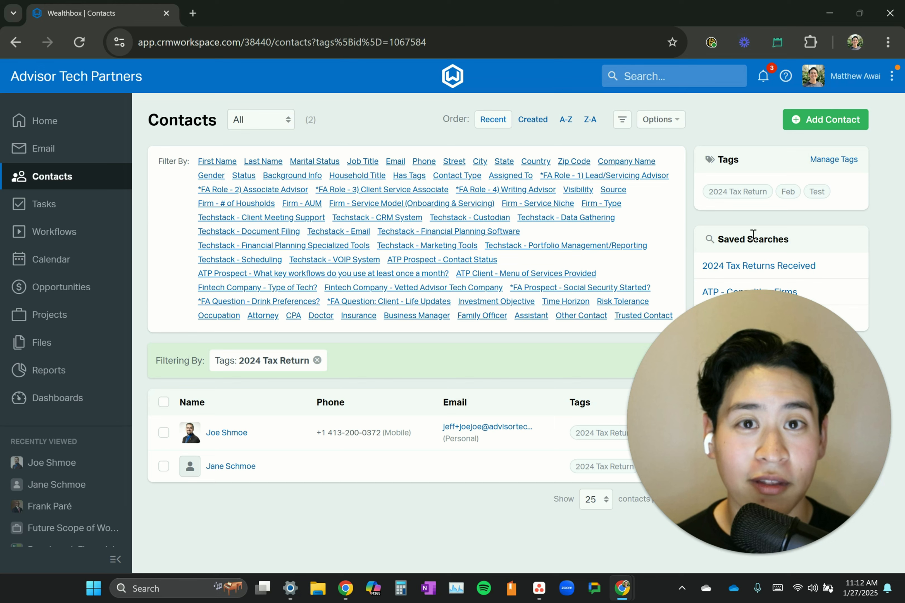
Open the first contact in the filtered list and add a new tag named Estate Docs Received
left_click(234, 436)
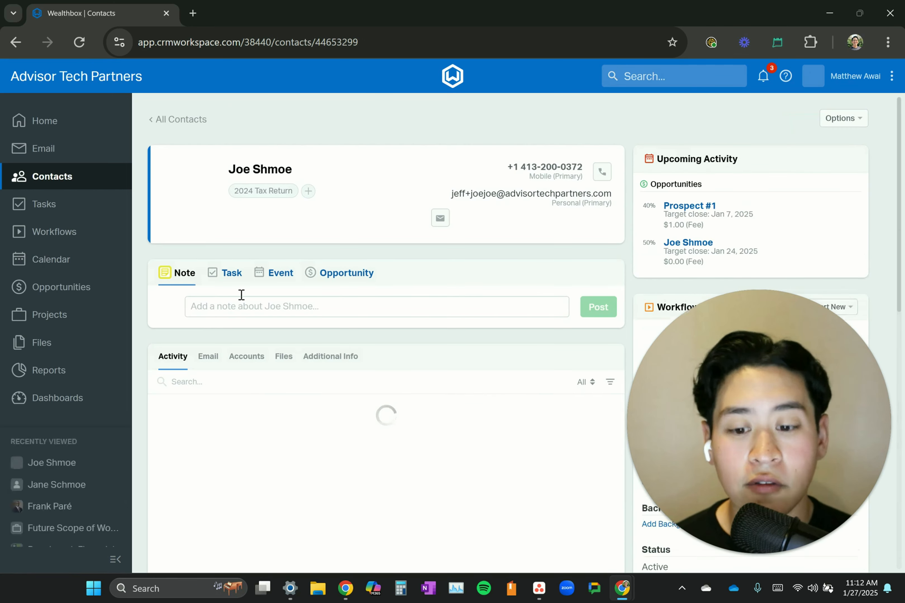
left_click(308, 191)
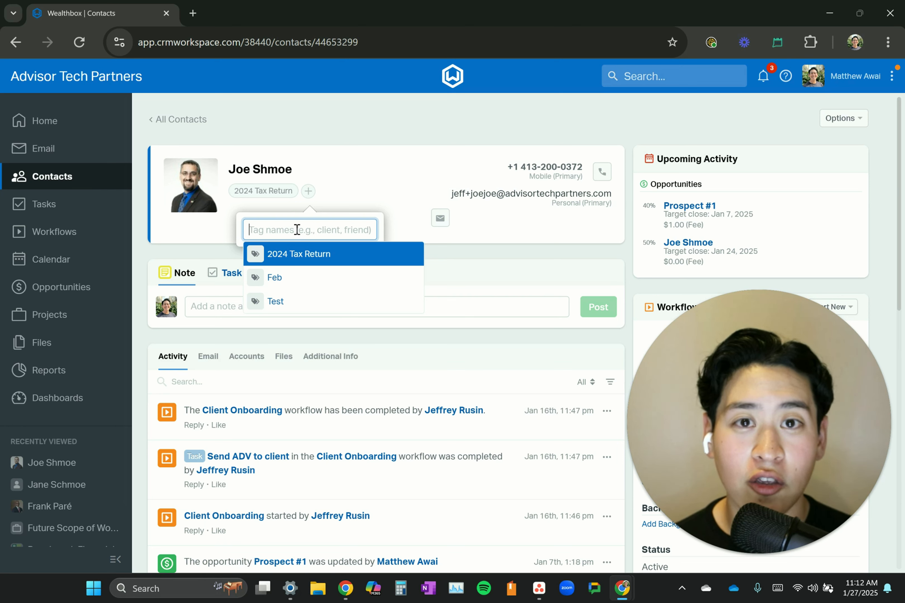
type("Estate")
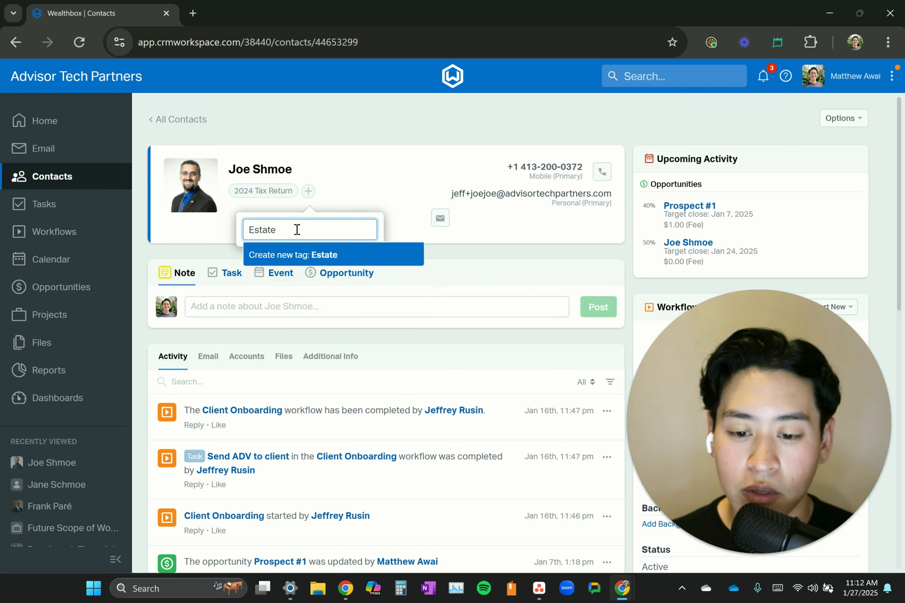
type(" Doc")
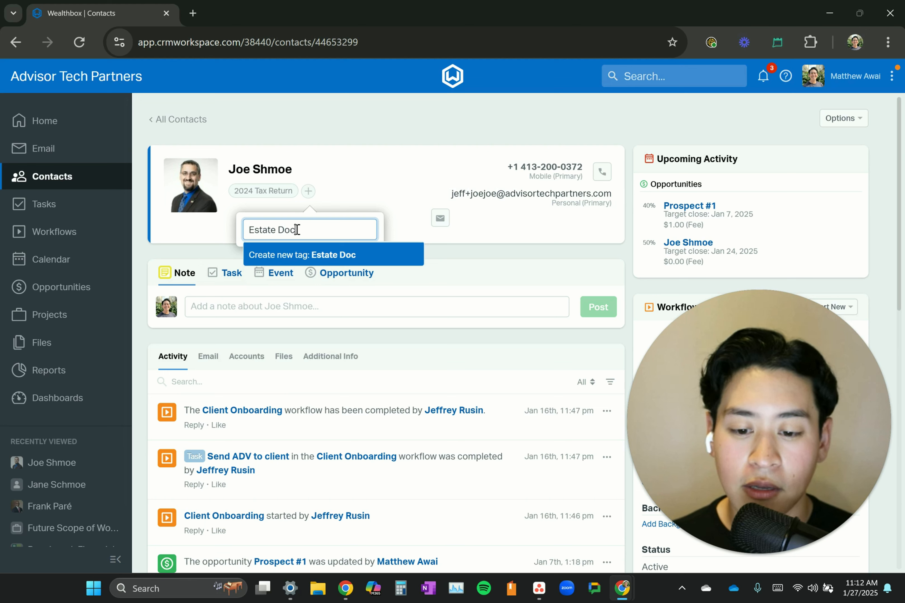
type("s")
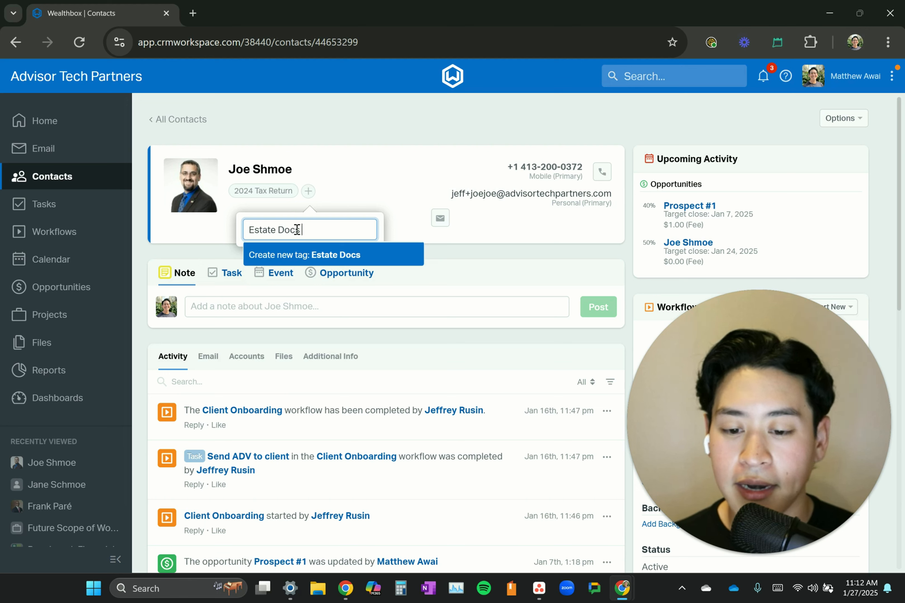
type(" Received")
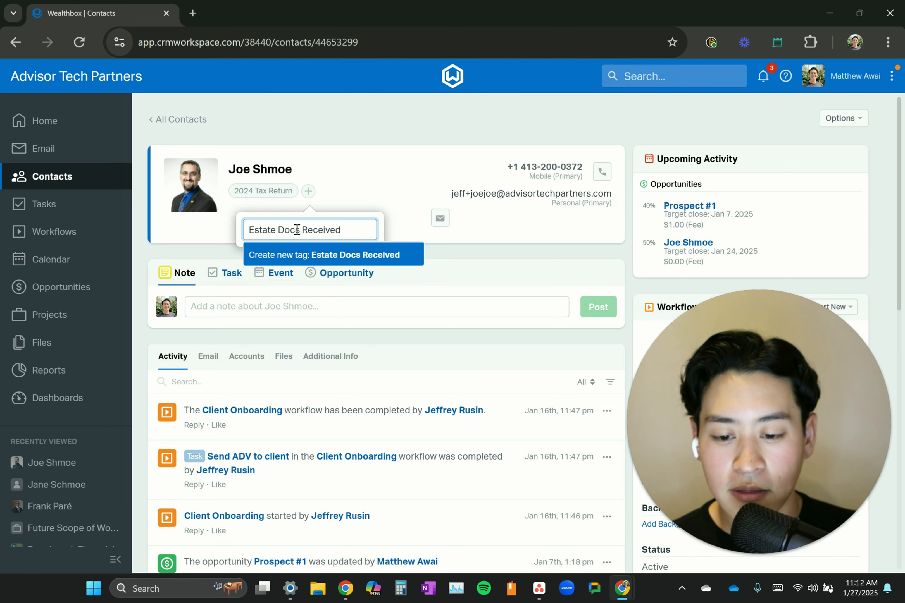
key("Return")
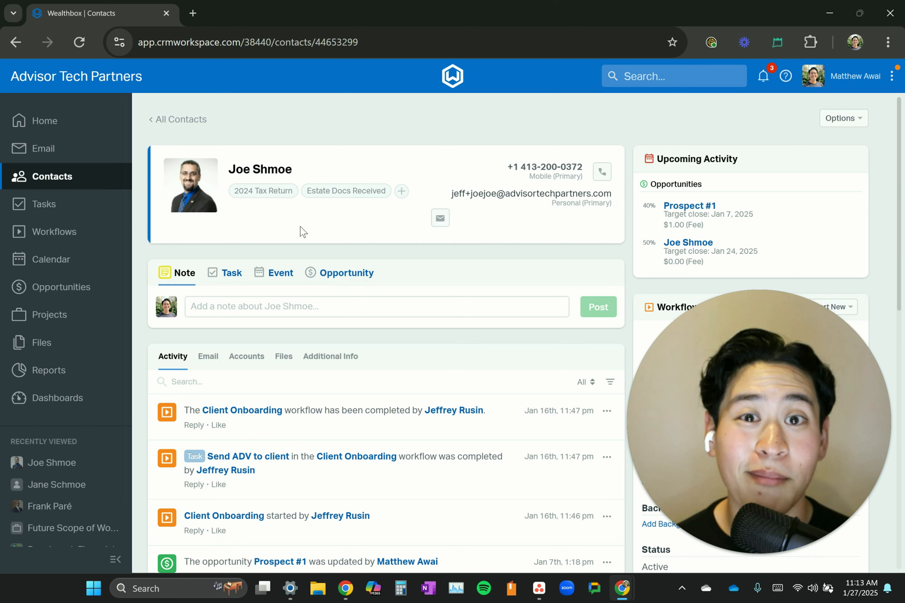
Create a new tag named Social Security Started on the same contact
left_click(401, 190)
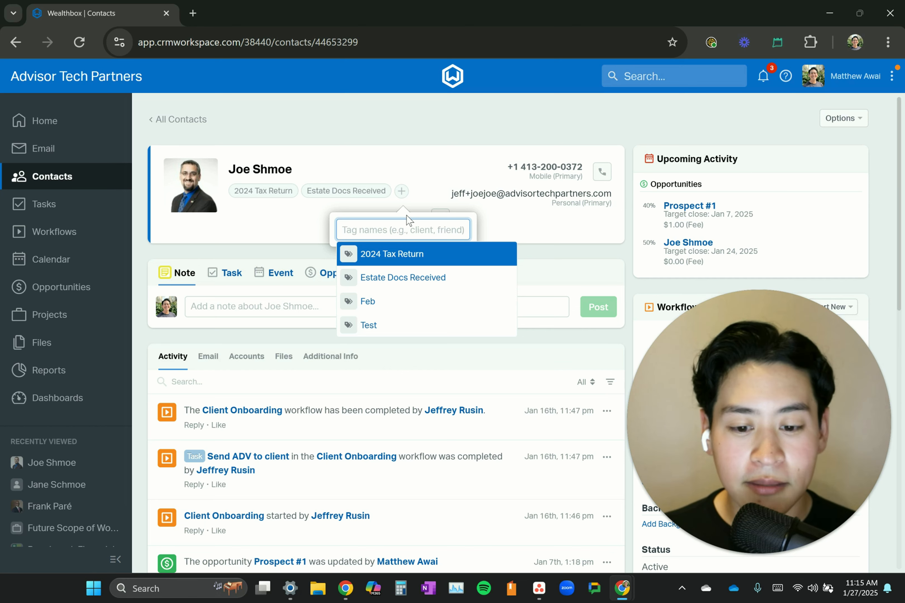
type("Social Sec")
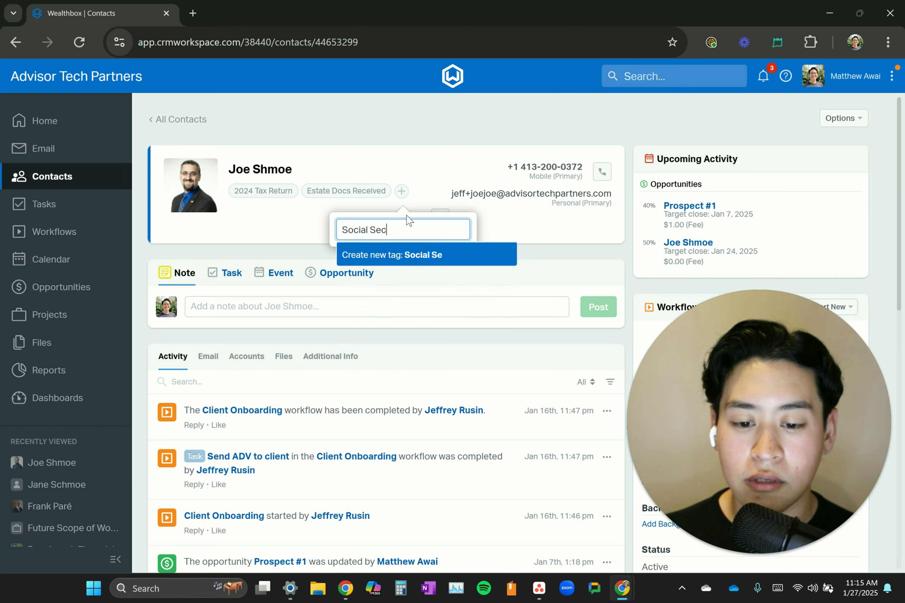
type("urity Started")
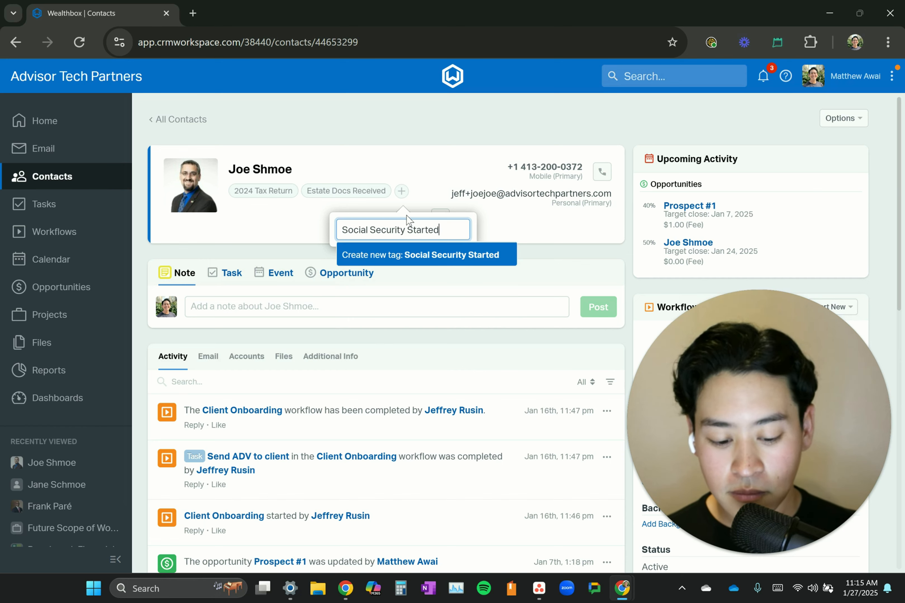
key("Return")
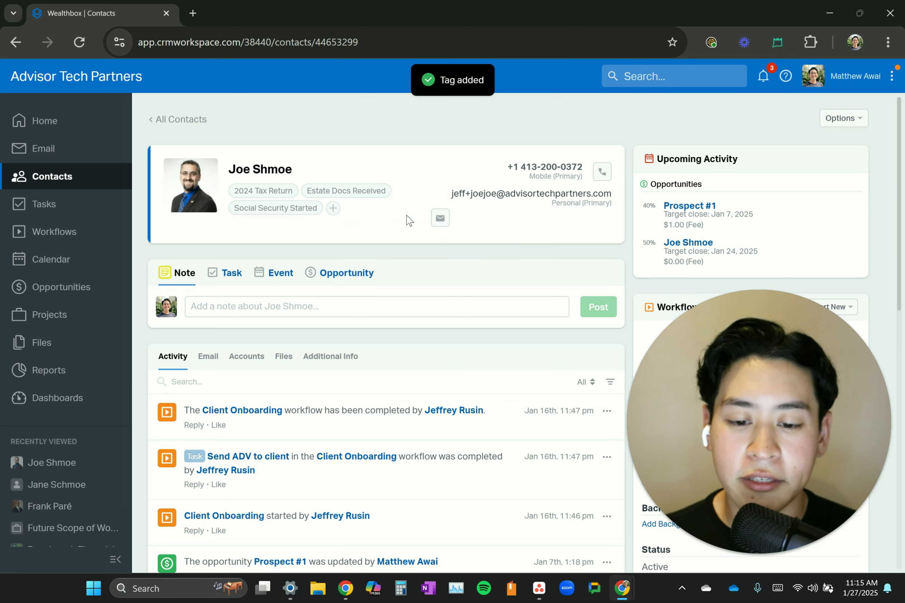